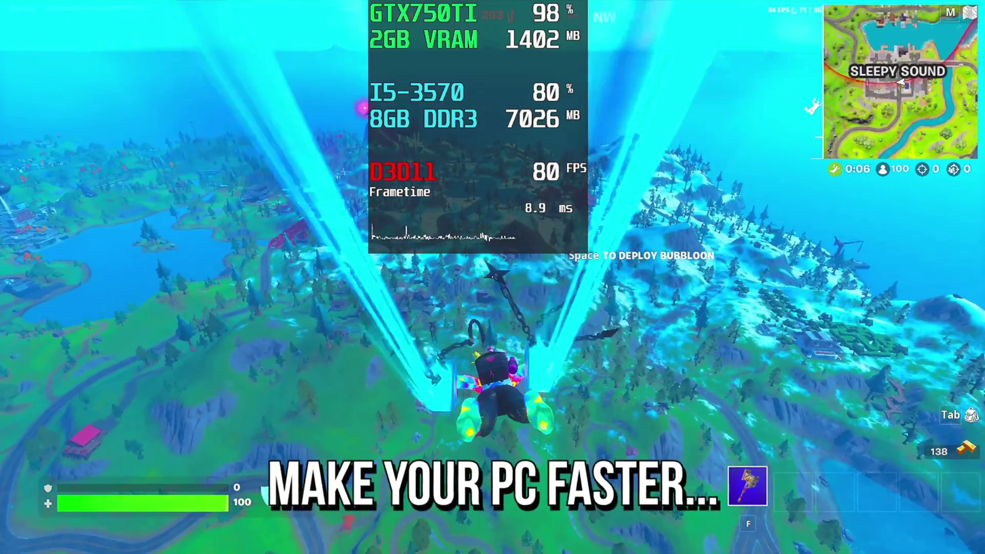
Launch Command Prompt as administrator and paste DISM.exe /Online /Cleanup-image /Restorehealth at the prompt
key("space")
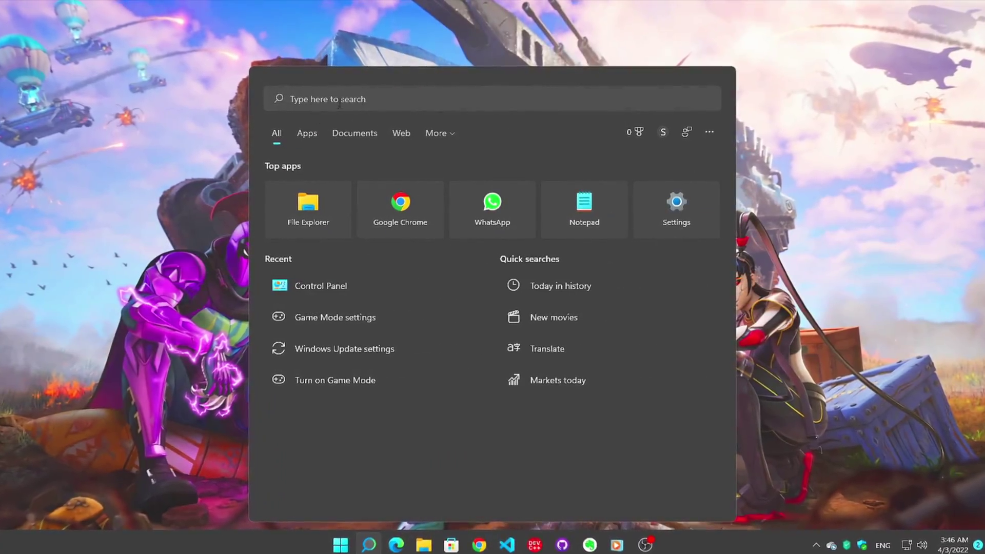
left_click(306, 106)
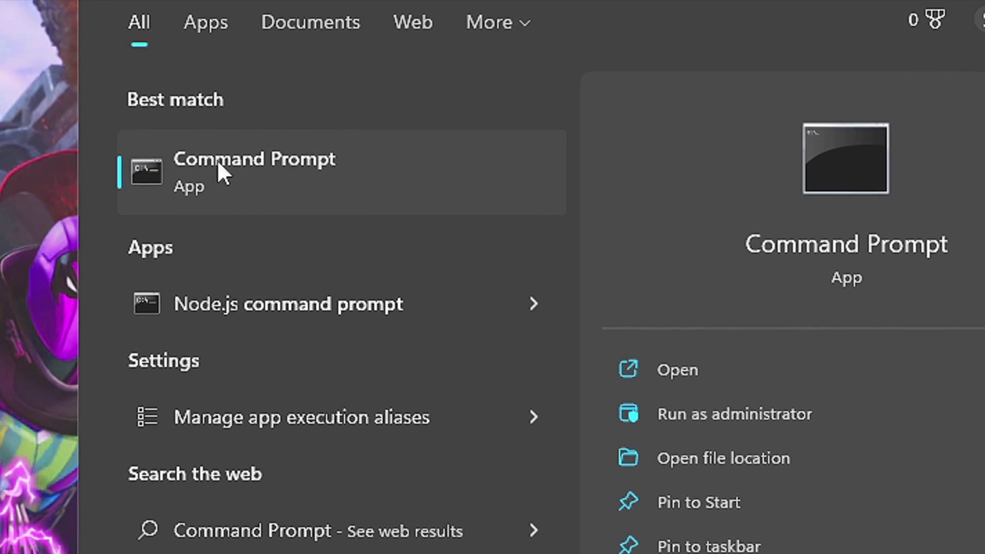
right_click(280, 188)
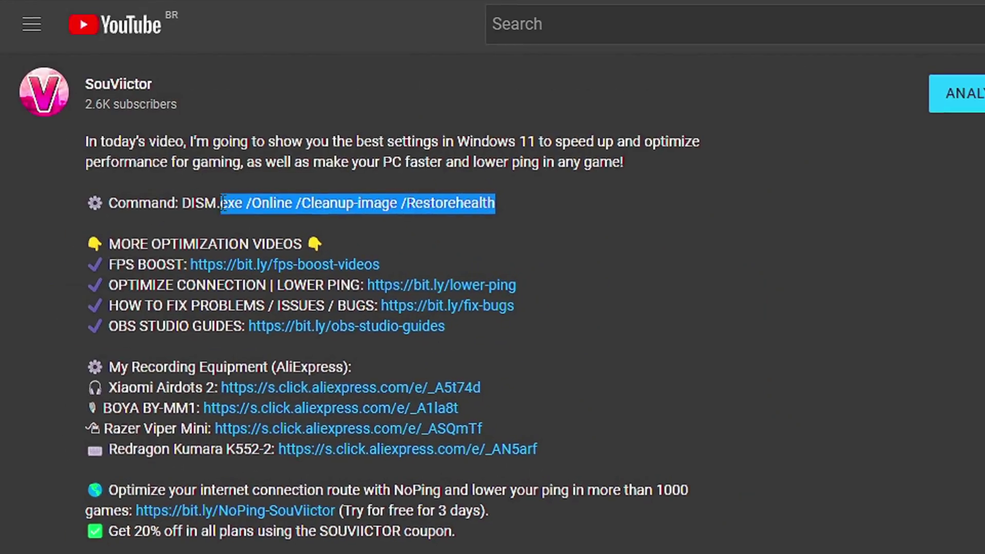
left_click_drag(215, 209, 189, 209)
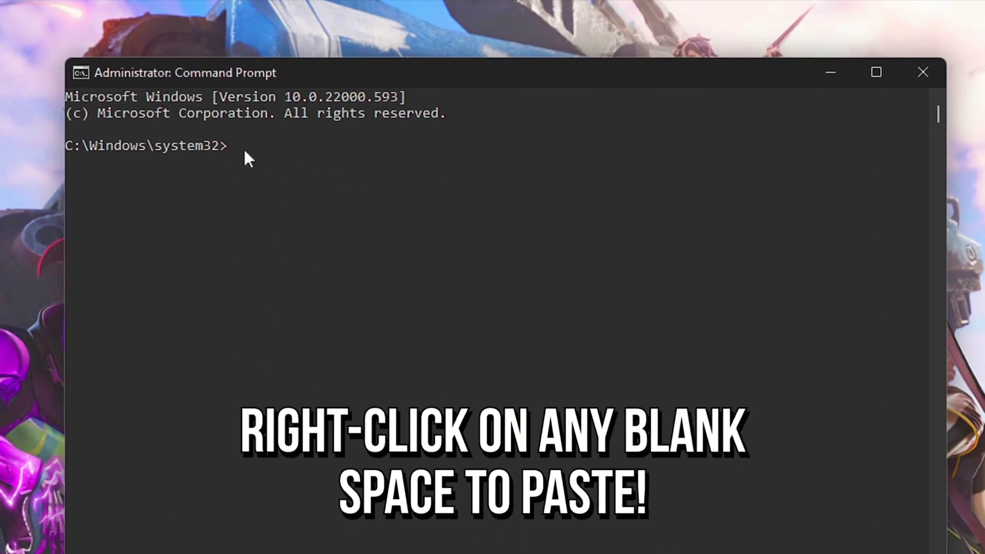
right_click(241, 159)
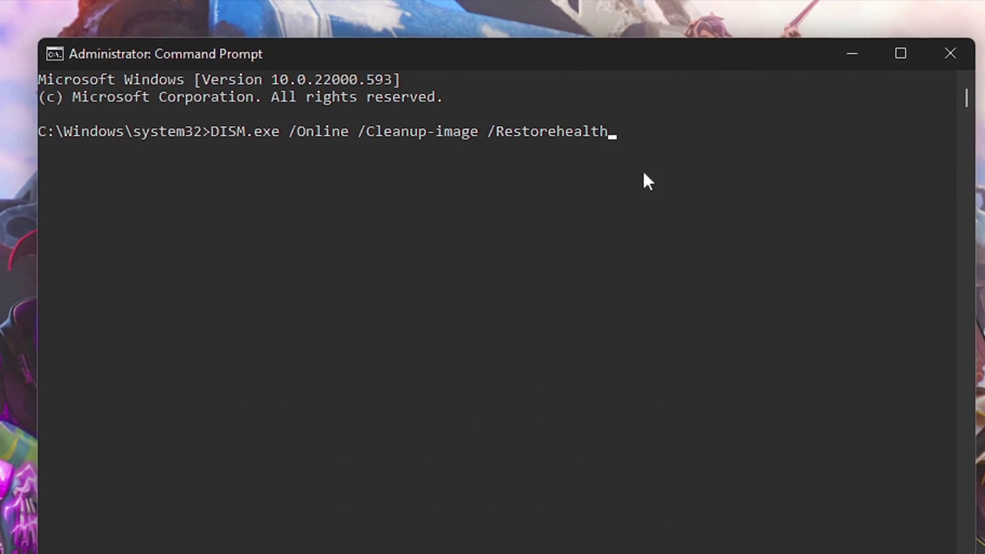
Run the pasted DISM repair command, then start the sfc /scannow scan
key("Return")
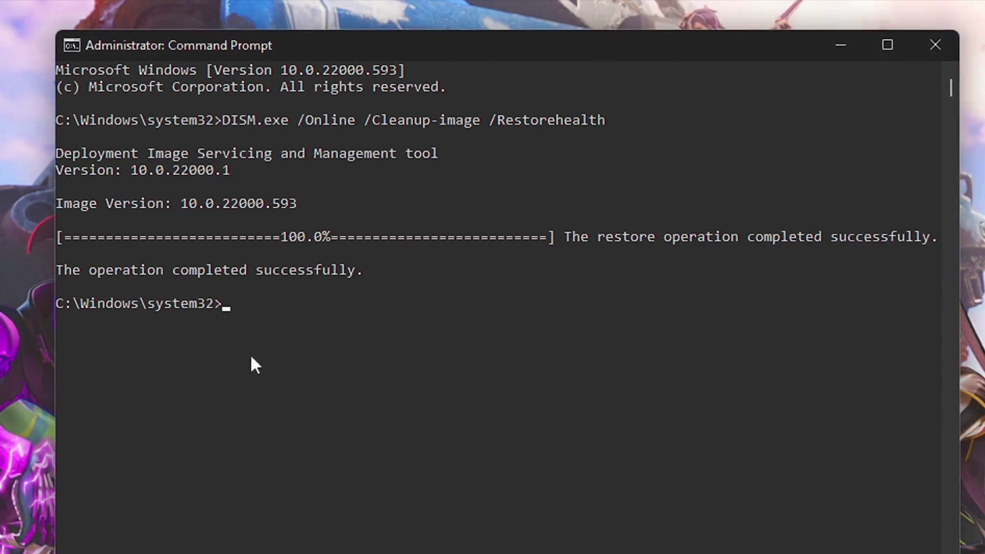
type("sfc /")
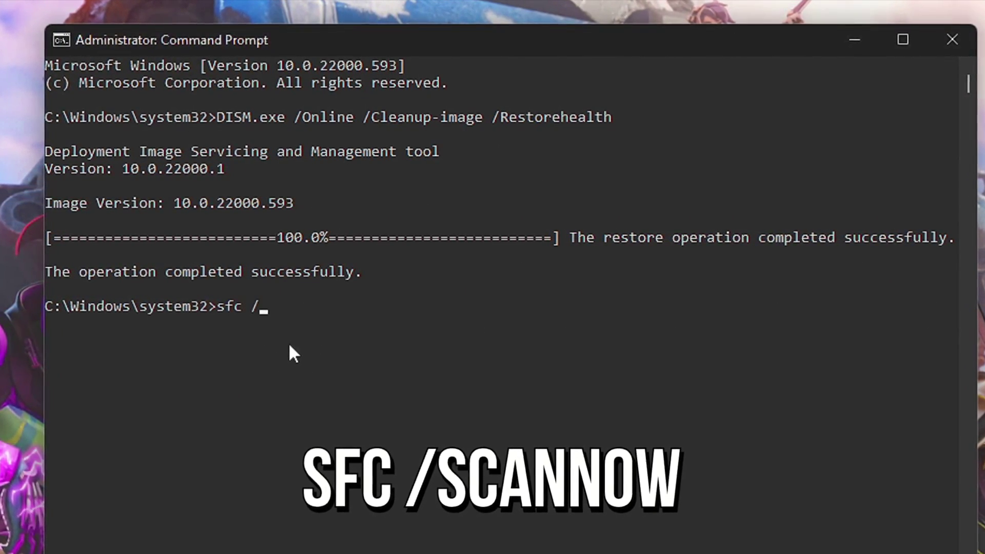
type("scannow")
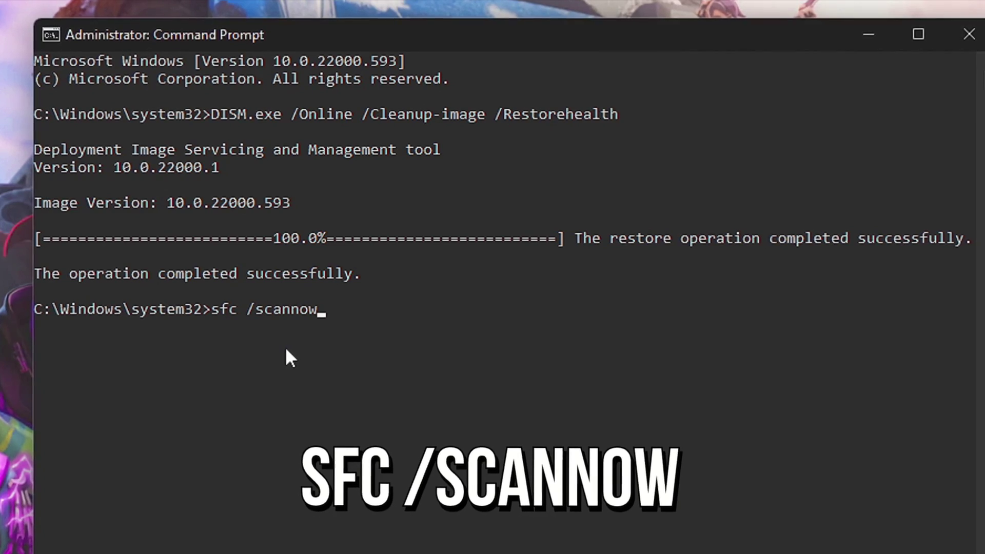
key("Return")
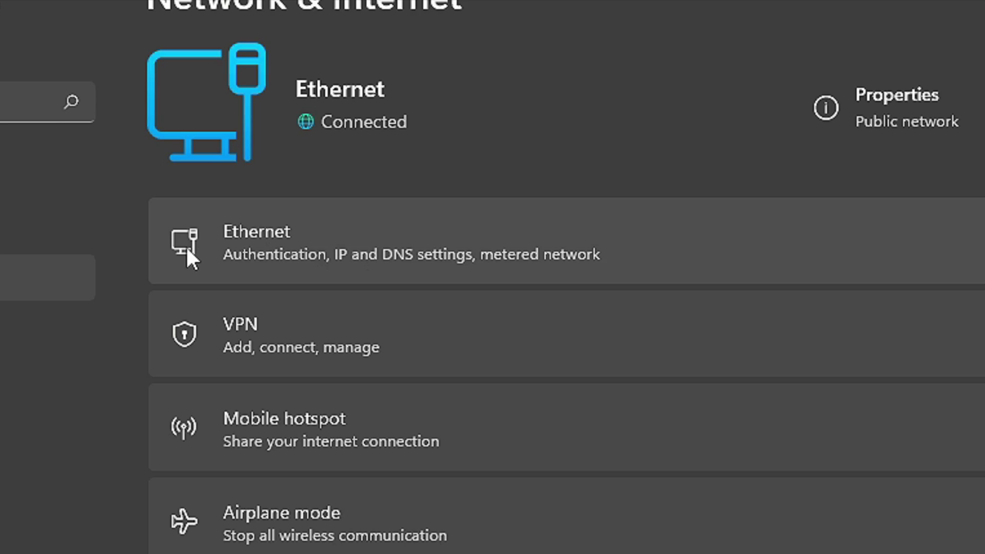
Switch the Ethernet DNS server assignment to Manual with IPv4 turned on
left_click(321, 251)
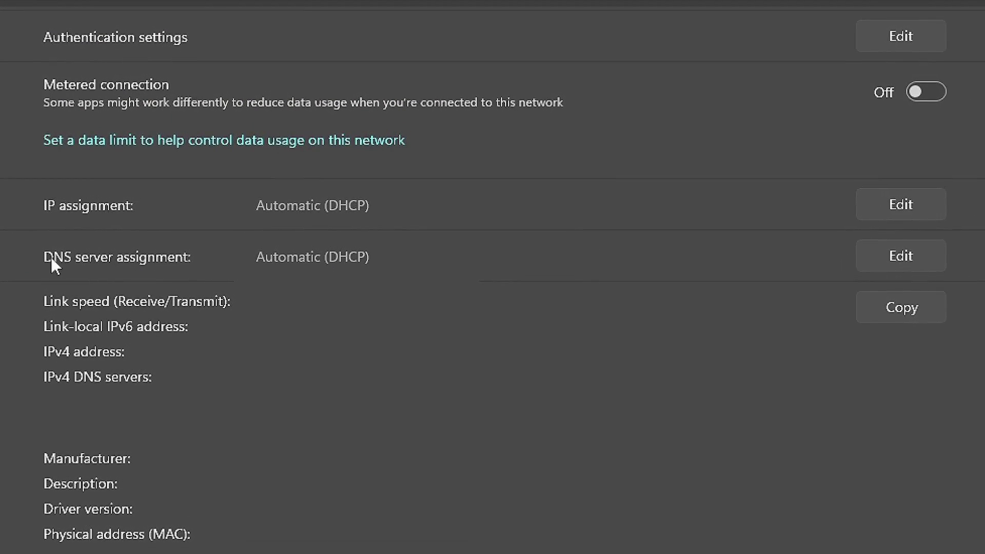
left_click(901, 262)
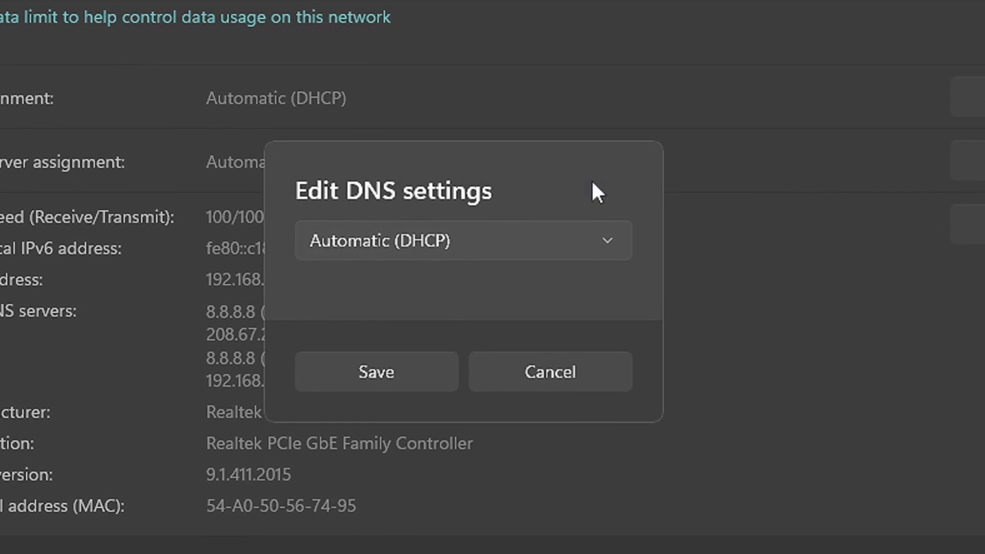
left_click(357, 239)
left_click(345, 290)
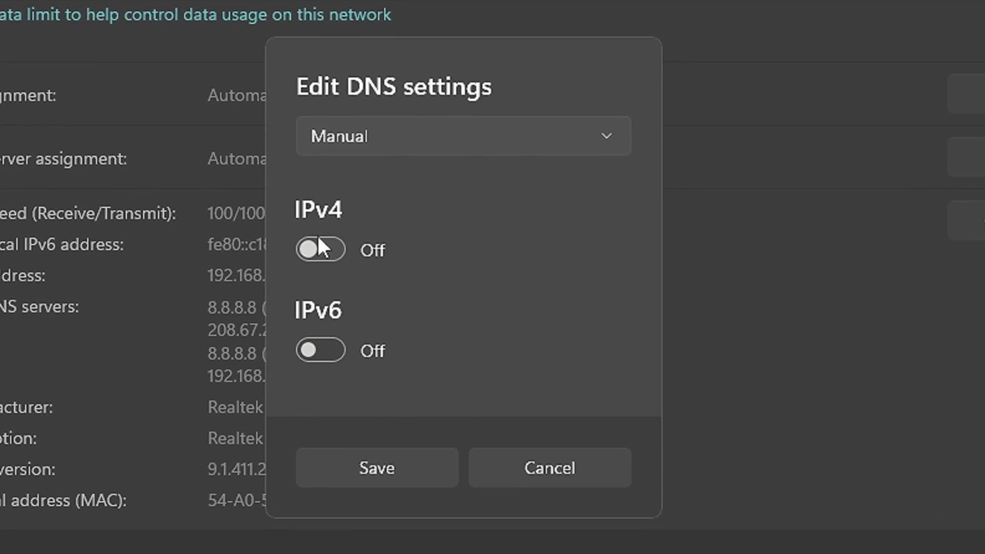
left_click(328, 250)
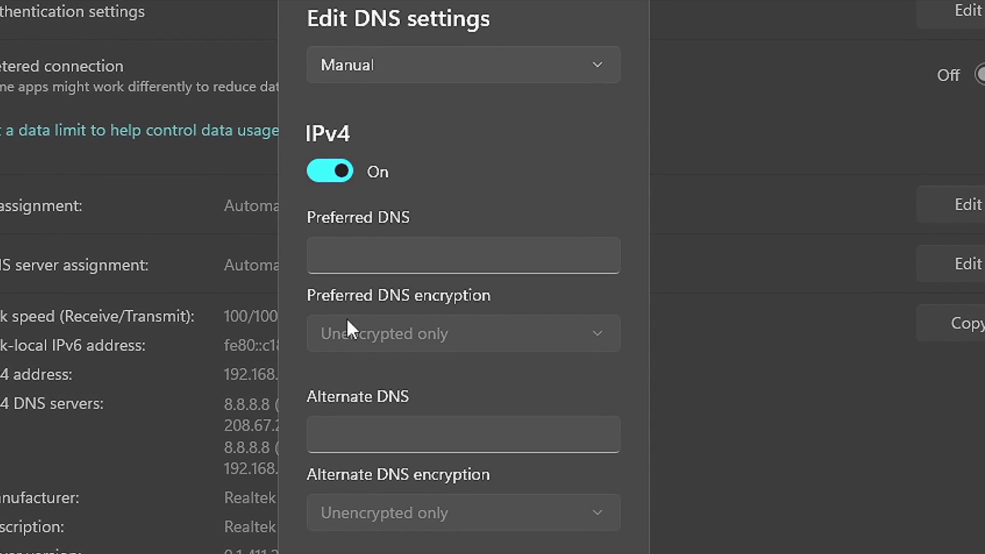
Enter preferred DNS 1.1.1.1 and alternate 8.8.8.8, both set to DNS over HTTPS only
left_click(376, 262)
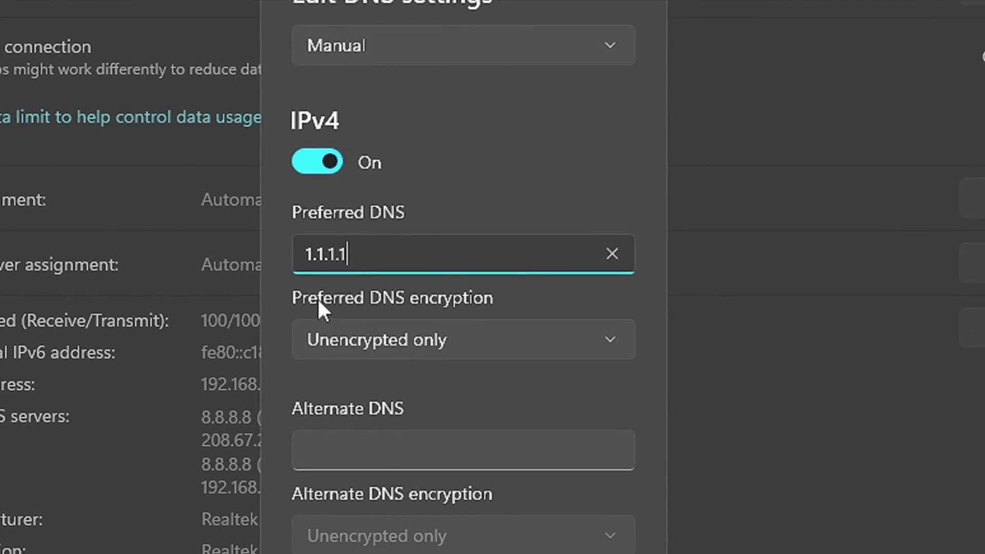
left_click(411, 343)
left_click(383, 398)
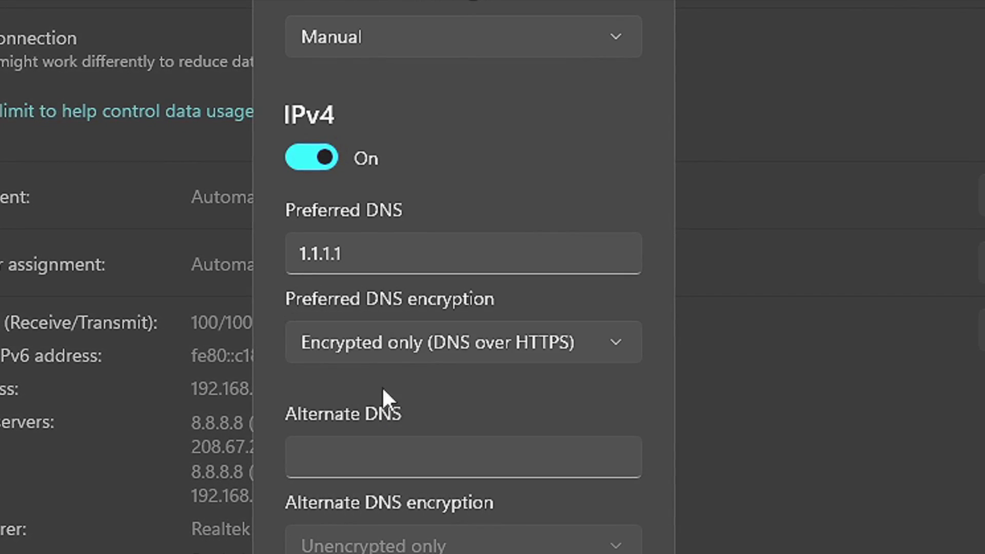
left_click(381, 221)
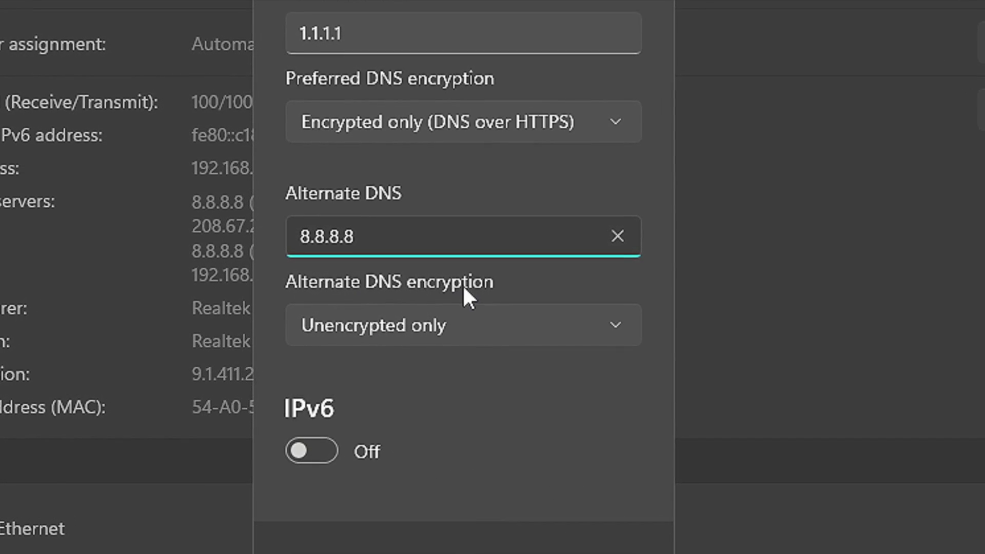
left_click(427, 328)
left_click(380, 398)
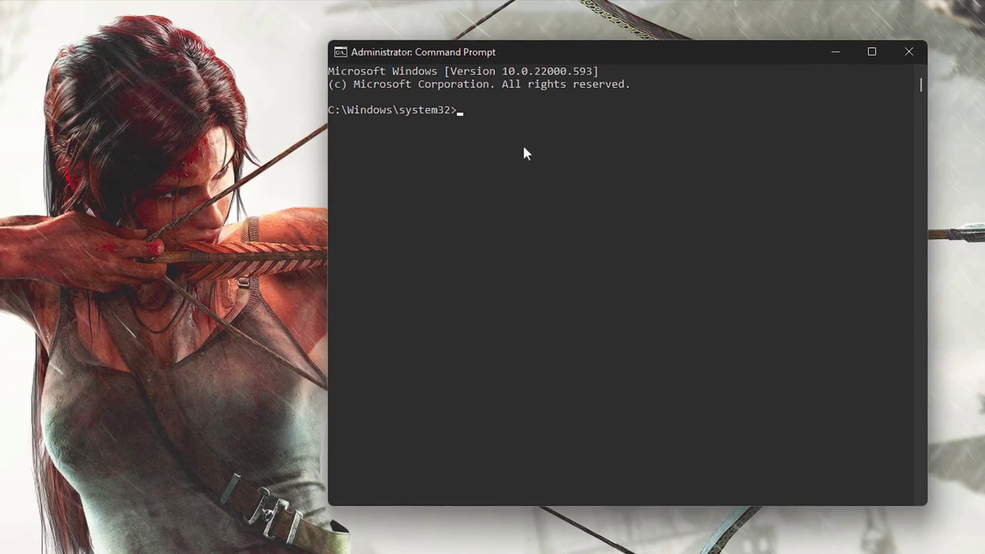
Run ipconfig /flushdns in the admin Command Prompt to flush the DNS cache
type("ipconfig /fl")
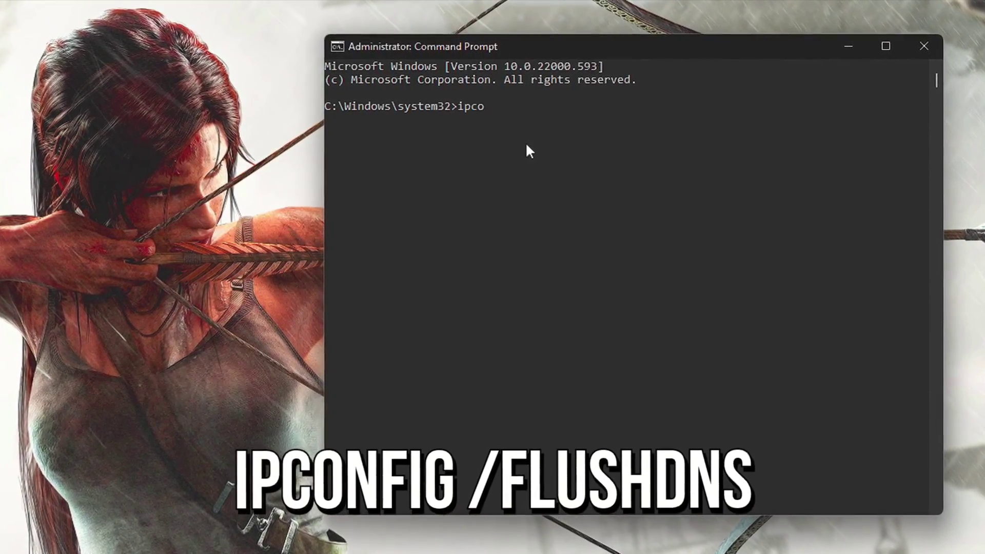
type("ushdns")
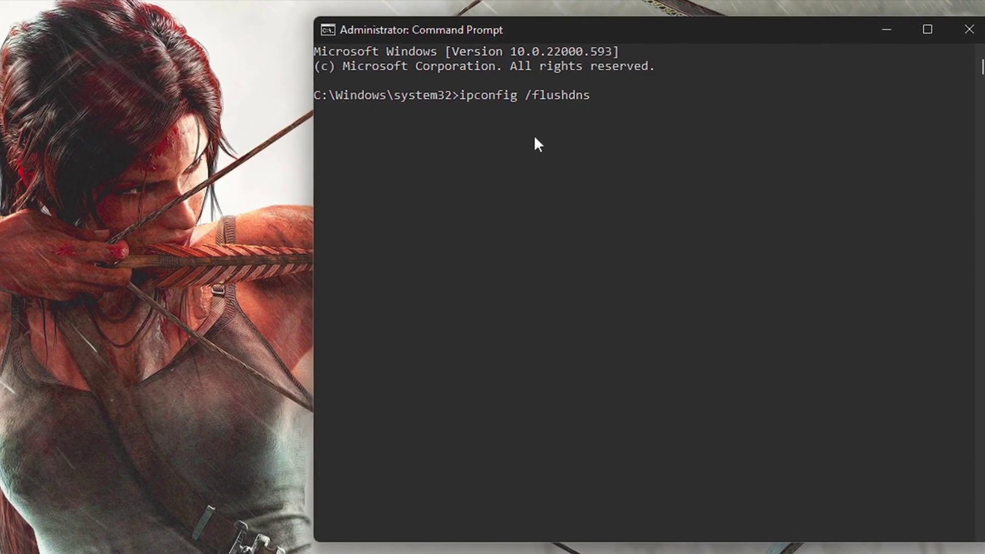
key("Return")
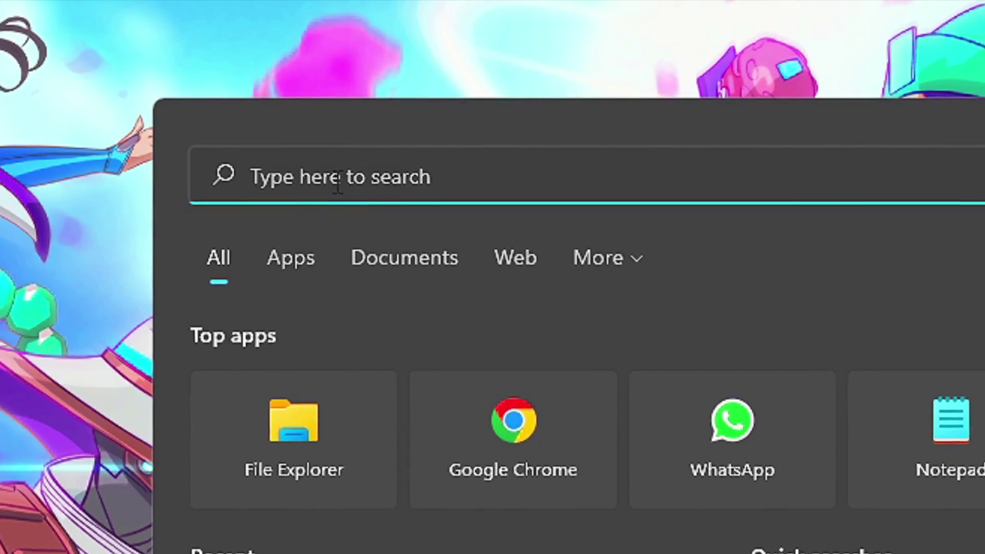
Confirm Game Mode is on and open Fortnite's graphics preference set to High performance
type("game mode")
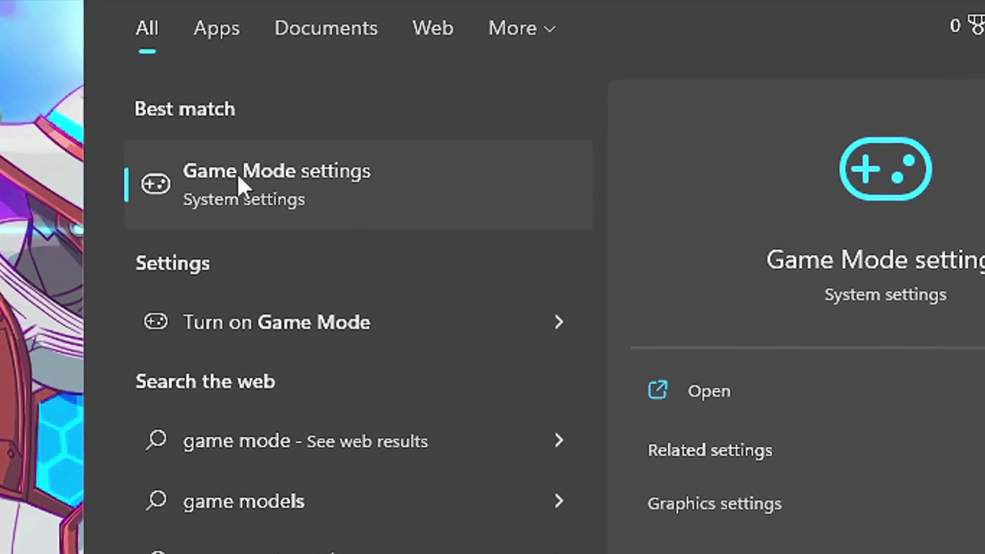
left_click(303, 204)
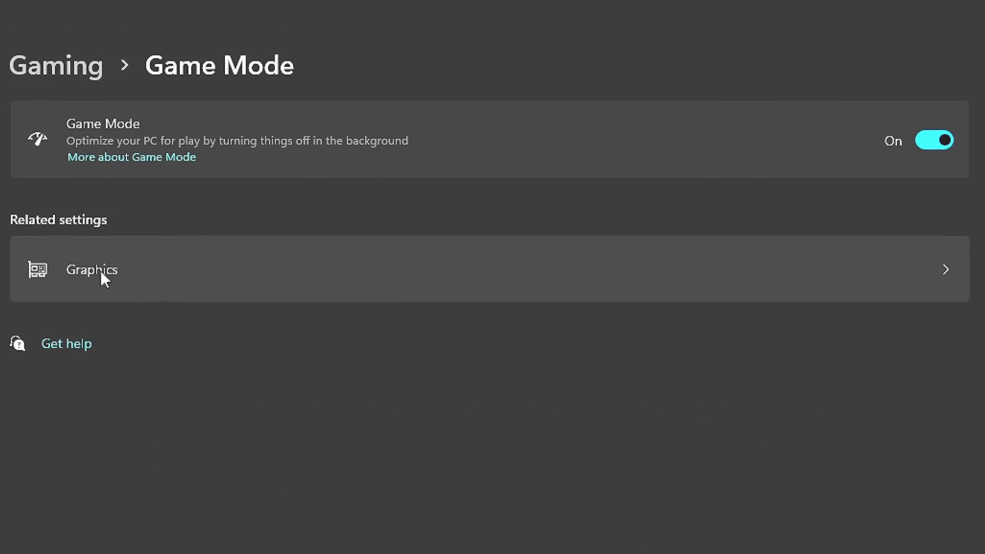
left_click(177, 272)
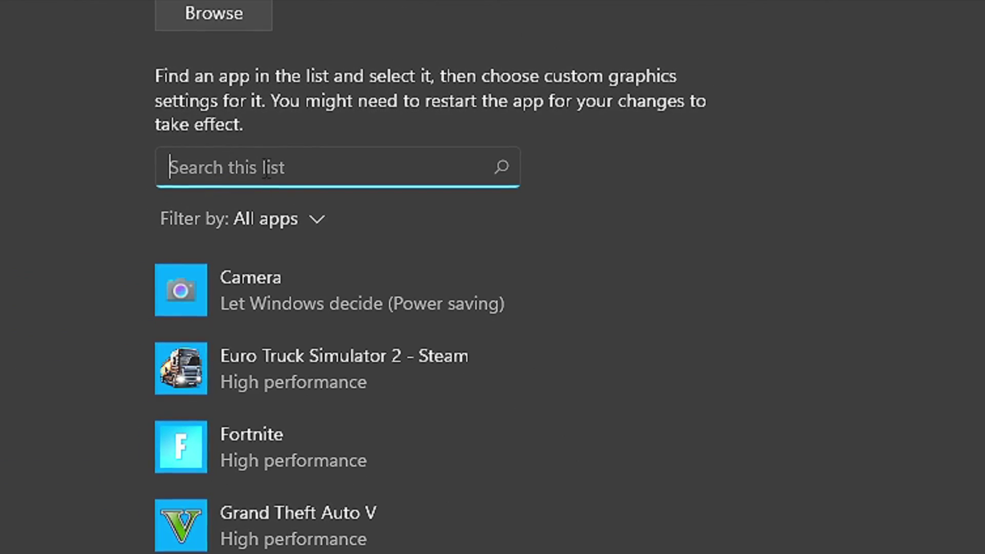
type("fort")
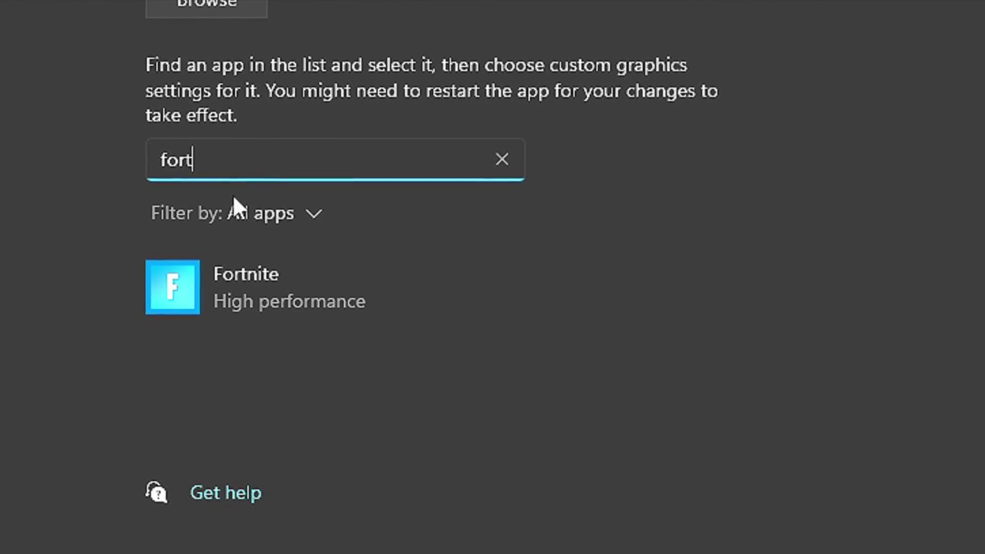
left_click(266, 305)
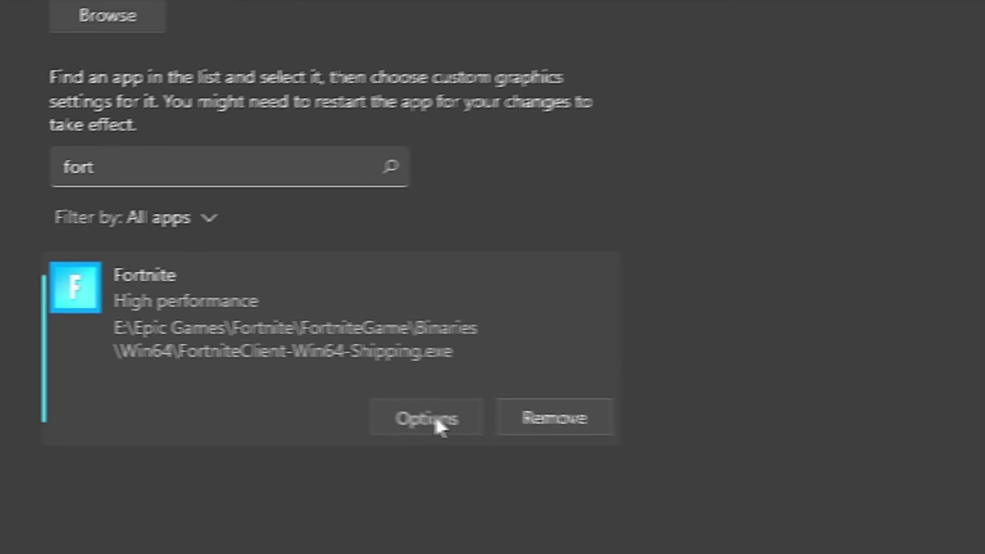
left_click(533, 430)
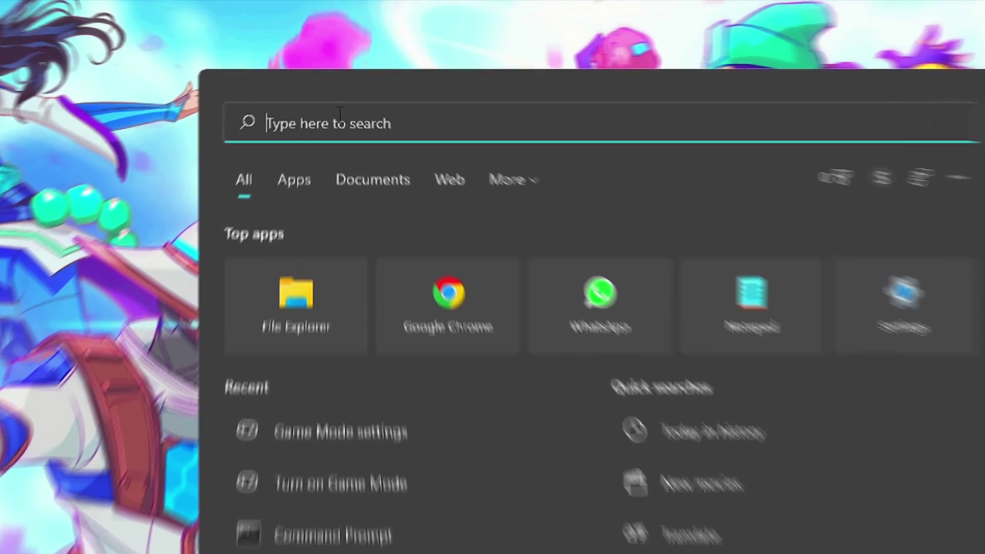
Open Control Panel and go to the Power Options power plans page
type("Control Panel")
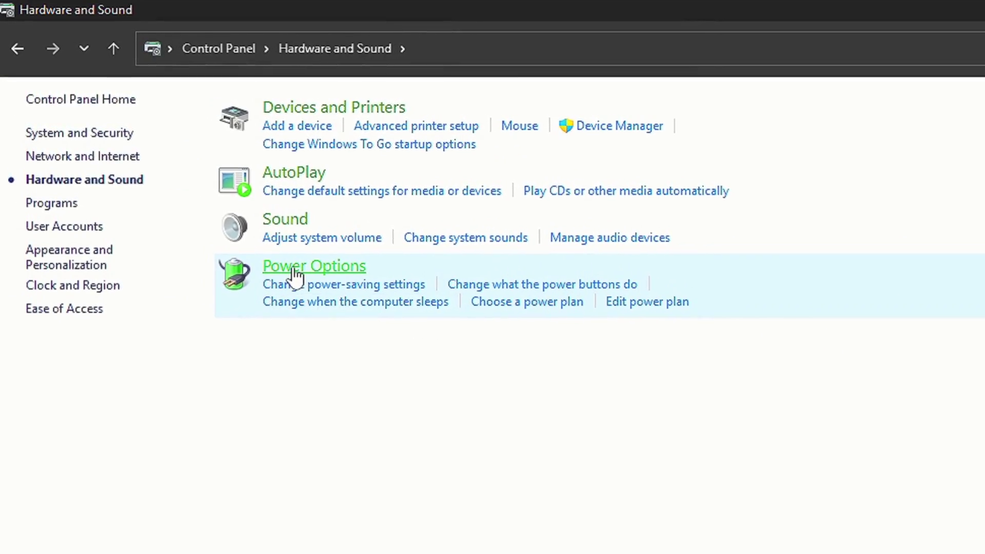
left_click(291, 264)
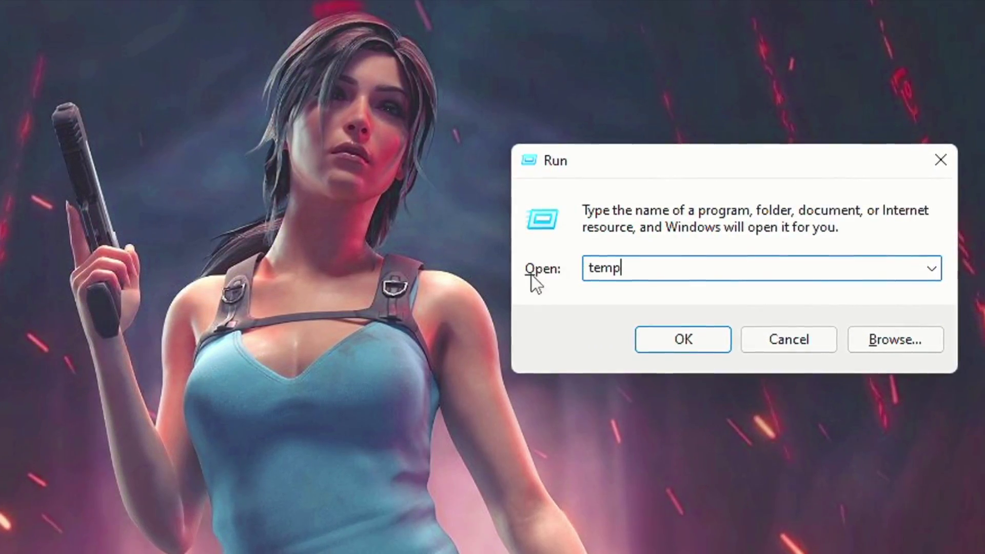
Permanently delete all 81 items in C:\Windows\Temp, skipping every file still in use
left_click(681, 343)
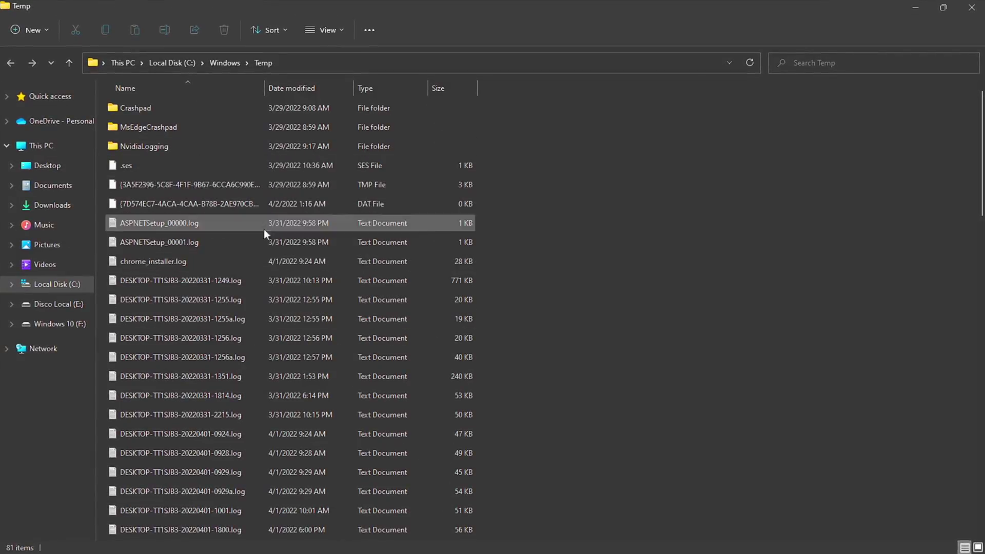
key("ctrl+a")
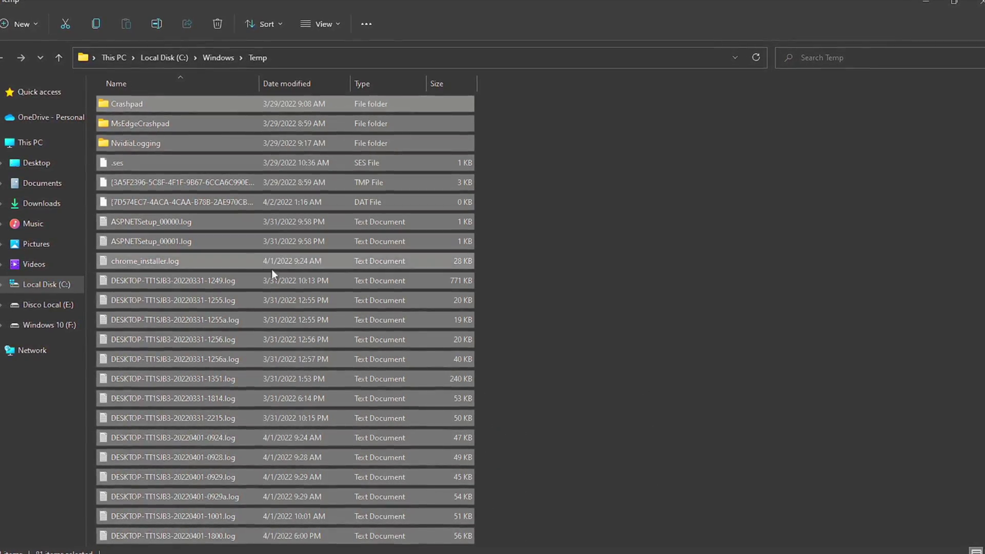
key("shift+Delete")
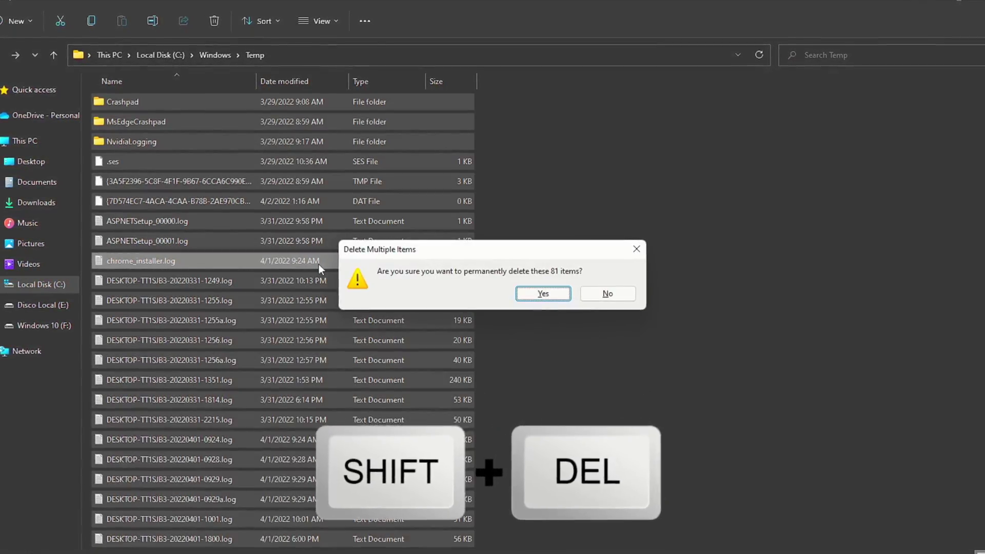
left_click(575, 317)
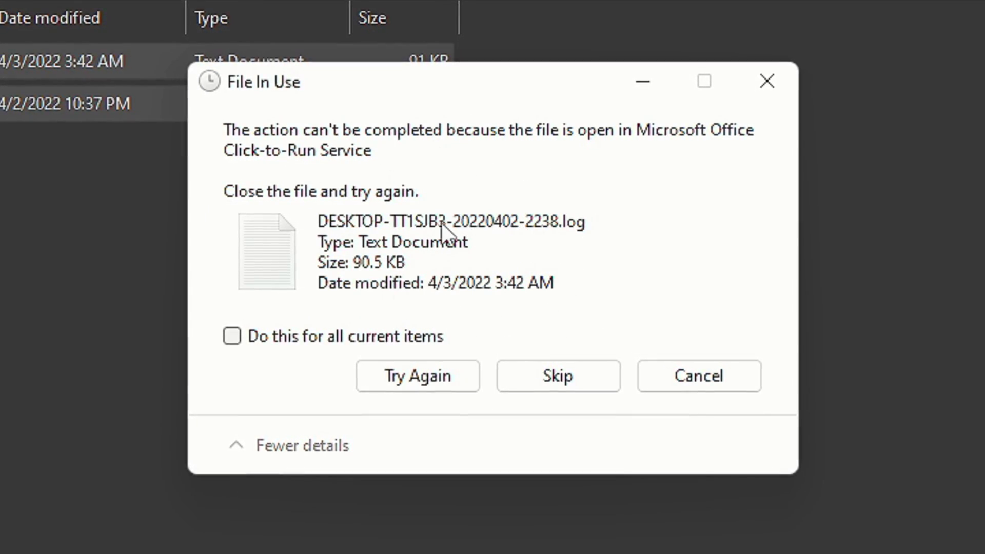
left_click(218, 343)
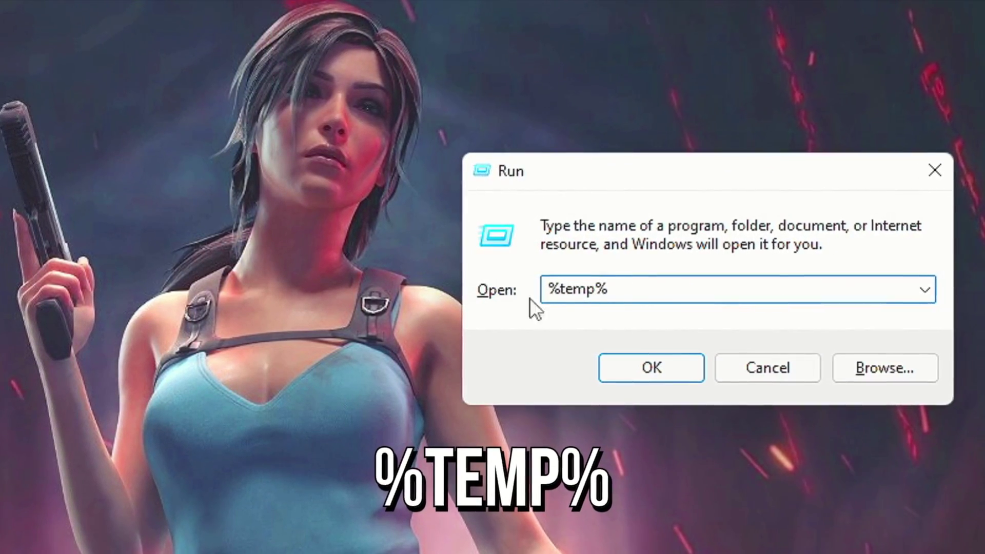
Permanently delete the 234 items in the user %temp% folder, skipping in-use files, and open Prefetch
left_click(634, 376)
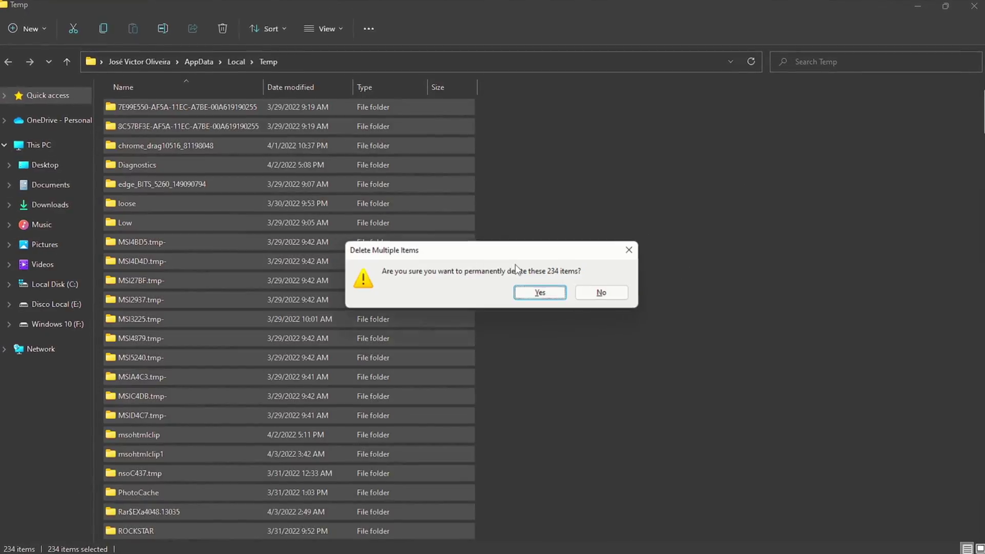
left_click(549, 295)
left_click(367, 229)
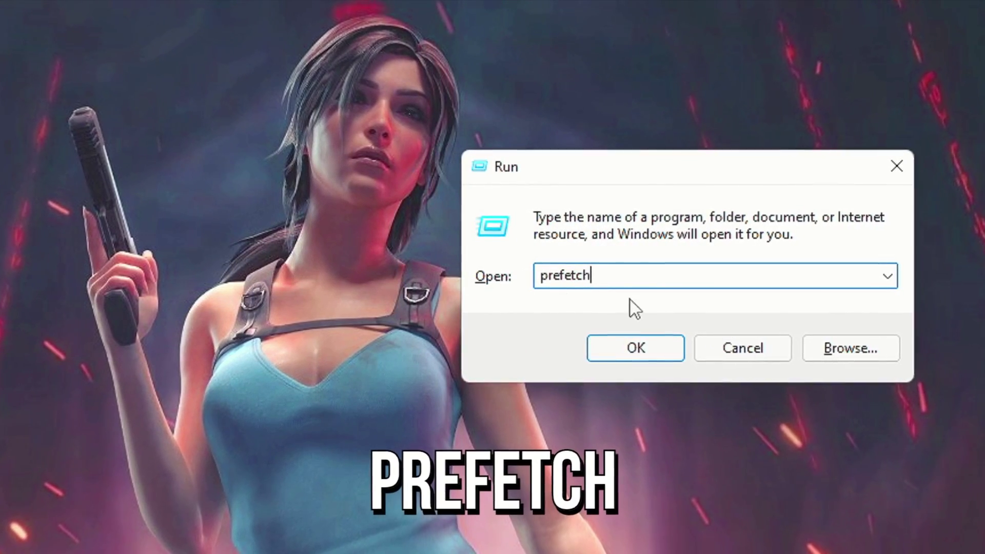
left_click(648, 351)
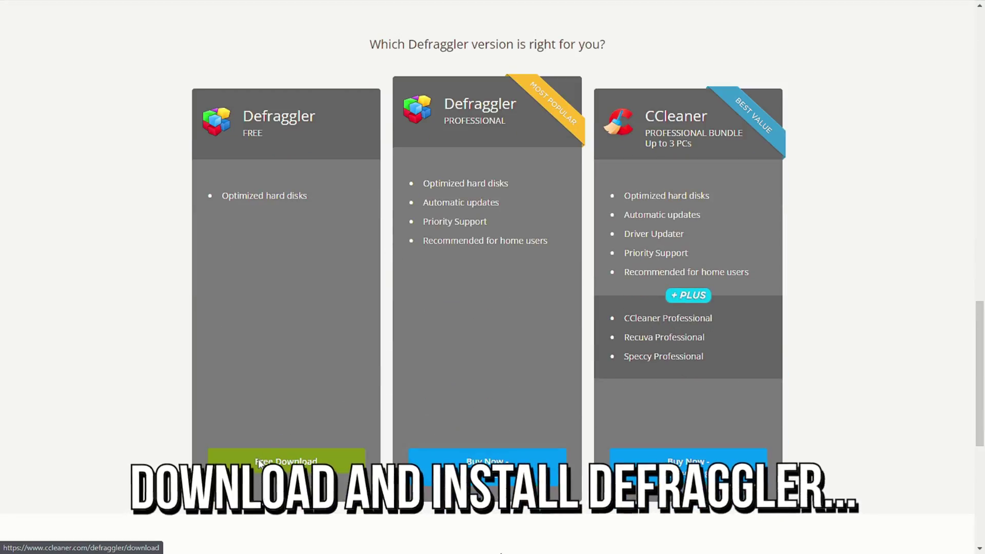
Download Defraggler FREE from the CCleaner Defraggler page
left_click(258, 461)
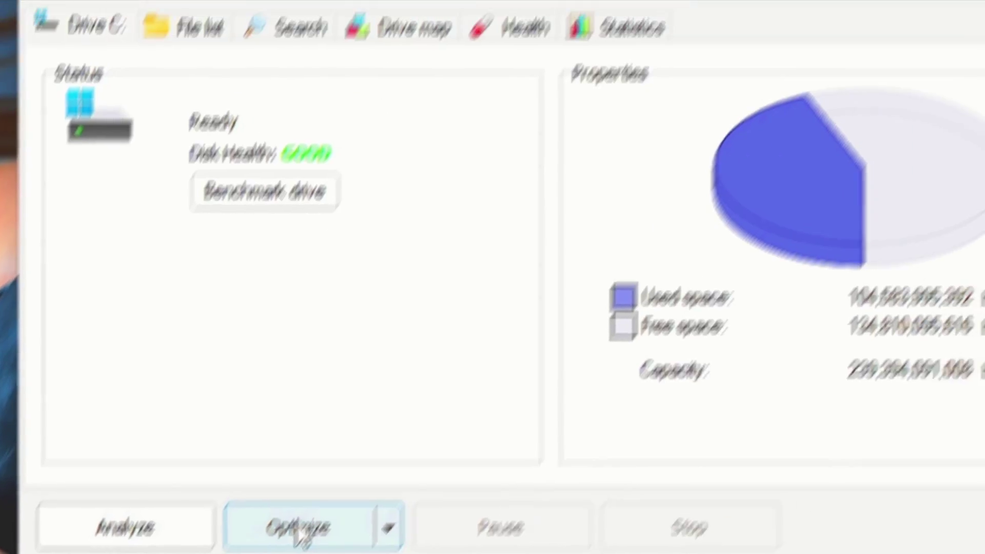
Optimize Local Disk (C:) in Defraggler, accepting the zero-fill warning
left_click(421, 384)
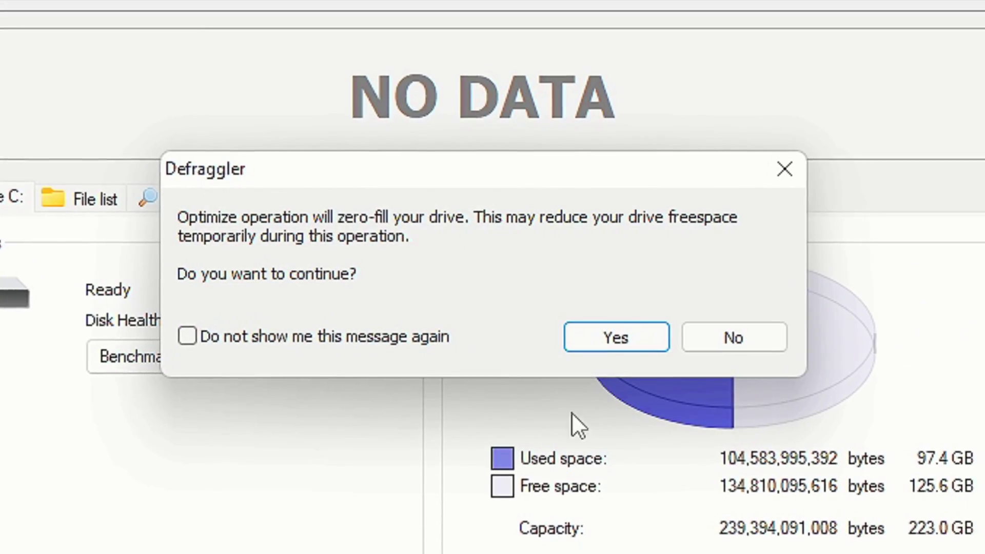
left_click(611, 342)
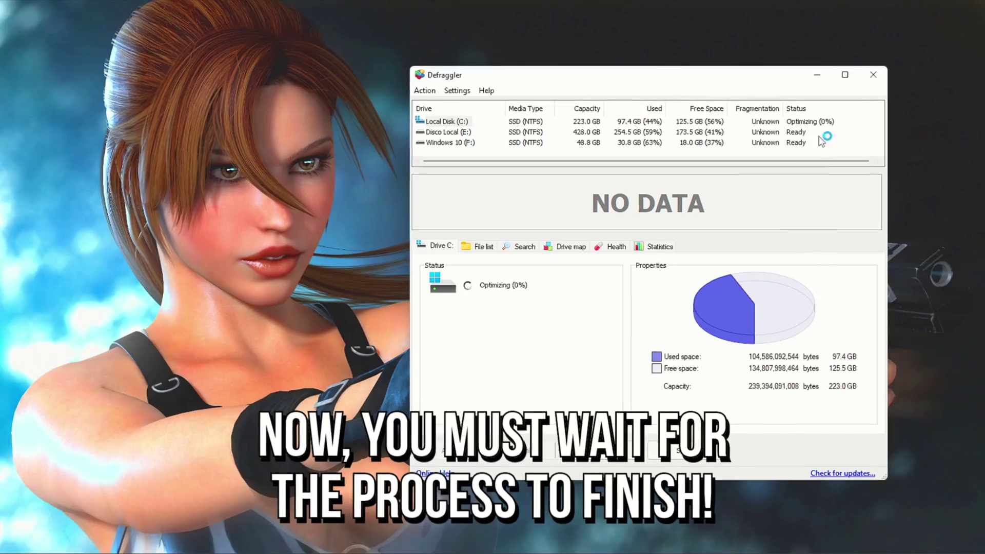